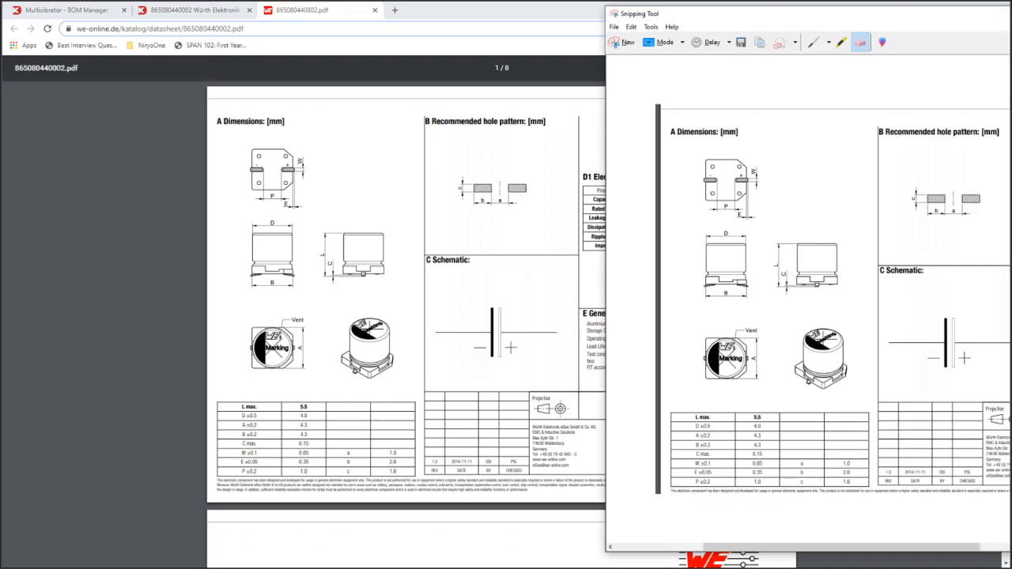
Switch to the EAGLE MULTIVIBRATOR library and start creating a new 3D package with the package generator
{"action": "key", "text": "alt+Tab"}
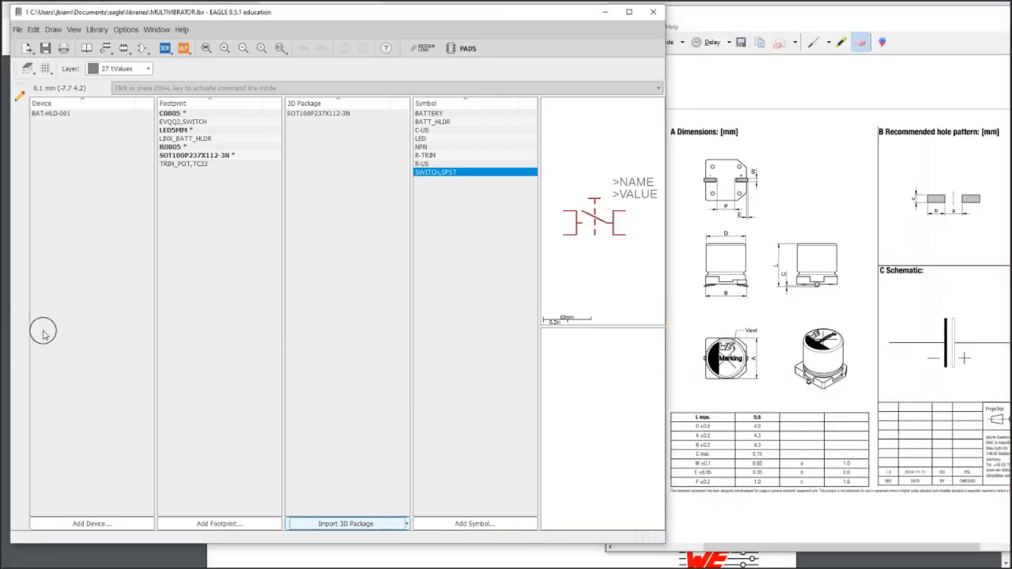
{"action": "left_click", "coordinate": [322, 524]}
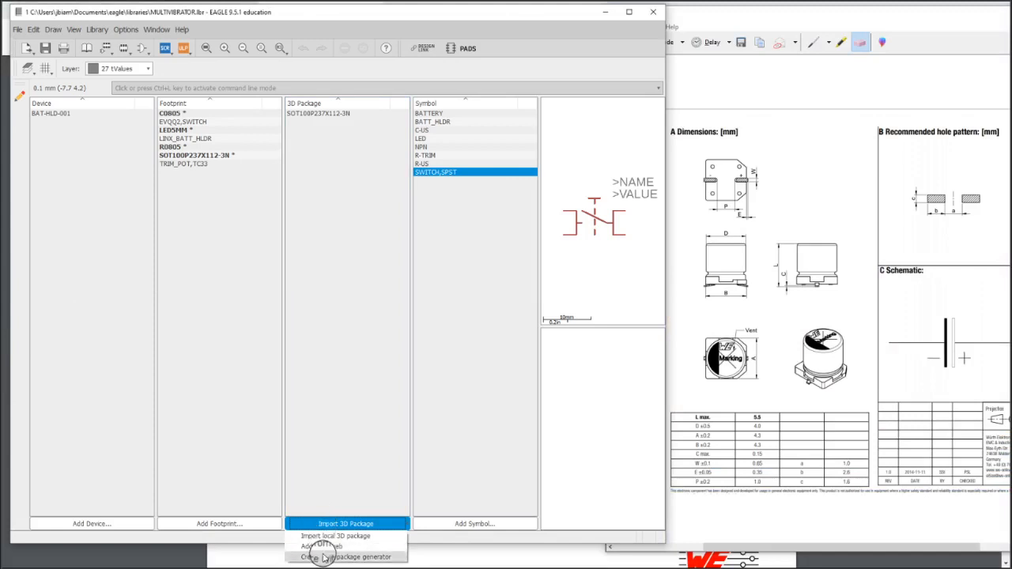
{"action": "left_click", "coordinate": [323, 558]}
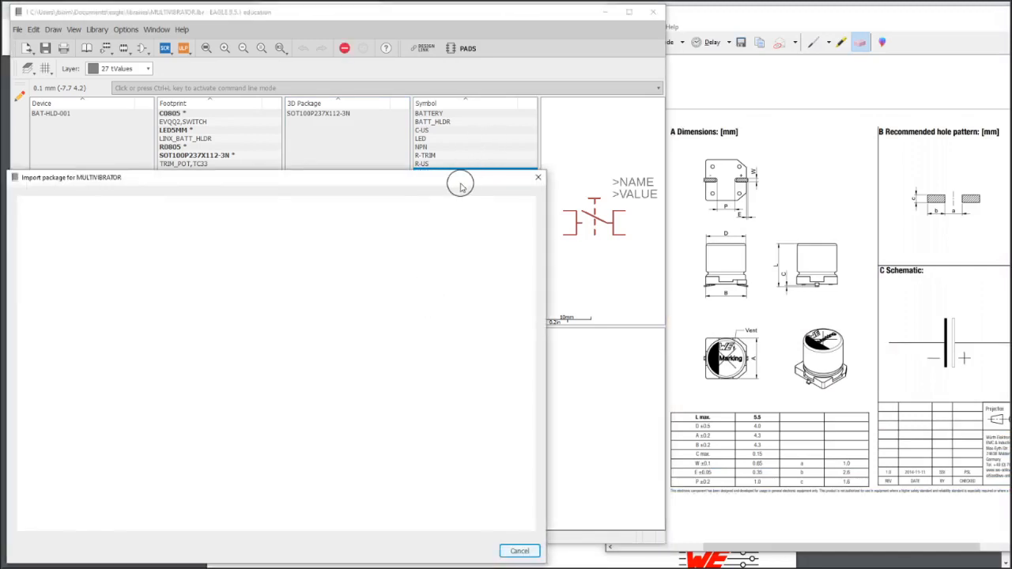
{"action": "left_click_drag", "start_coordinate": [458, 181], "coordinate": [537, 79]}
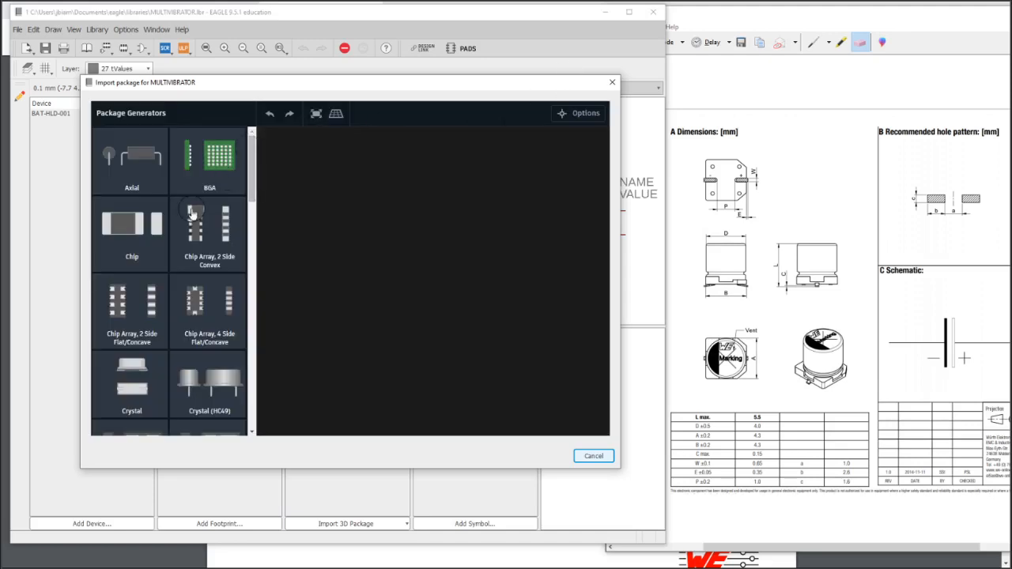
Choose the E-Cap package generator and bring up its dimension settings
{"action": "scroll", "coordinate": [133, 319], "scroll_direction": "down", "scroll_amount": 1}
{"action": "scroll", "coordinate": [143, 332], "scroll_direction": "down", "scroll_amount": 1}
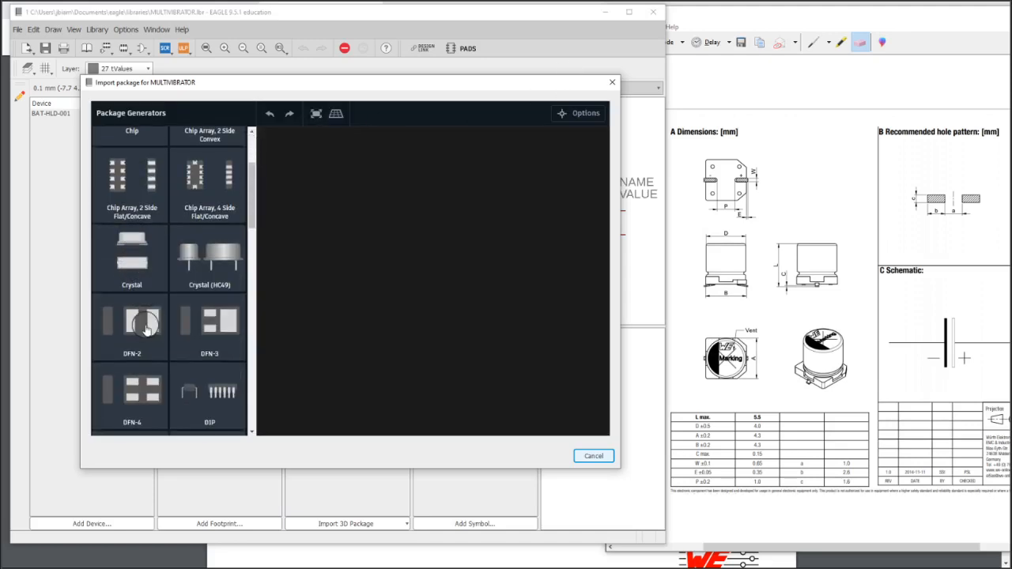
{"action": "scroll", "coordinate": [144, 334], "scroll_direction": "down", "scroll_amount": 1}
{"action": "left_click", "coordinate": [120, 400]}
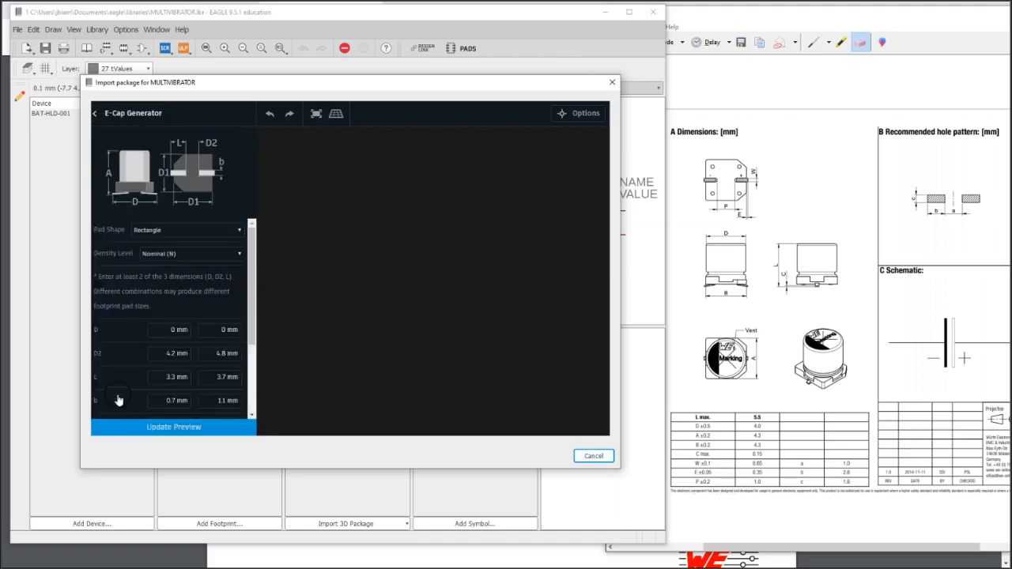
{"action": "scroll", "coordinate": [176, 314], "scroll_direction": "down", "scroll_amount": 1}
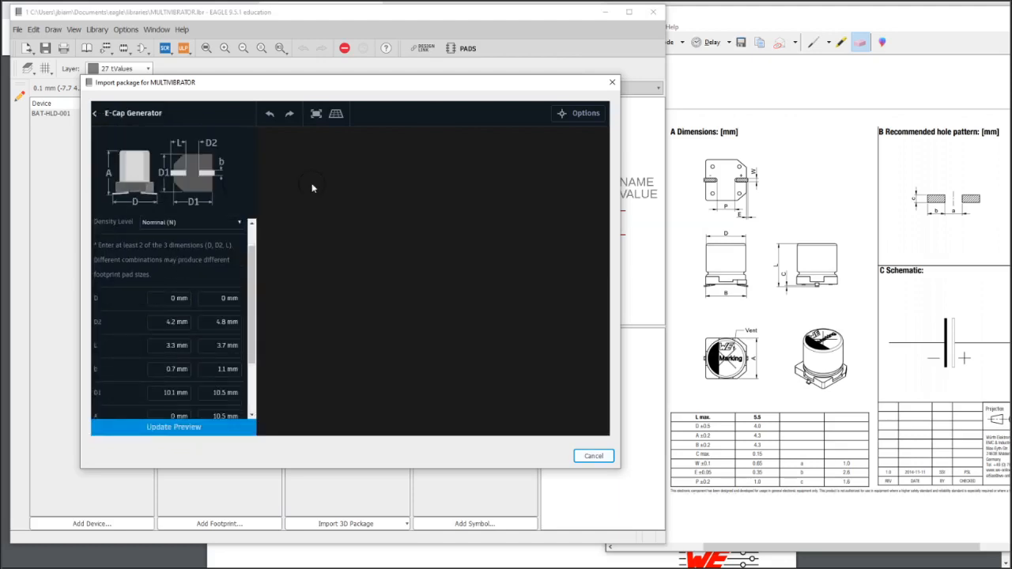
Switch to the Snipping Tool datasheet capture and highlight dimension B in the drawing and its row in the table
{"action": "left_click", "coordinate": [841, 41]}
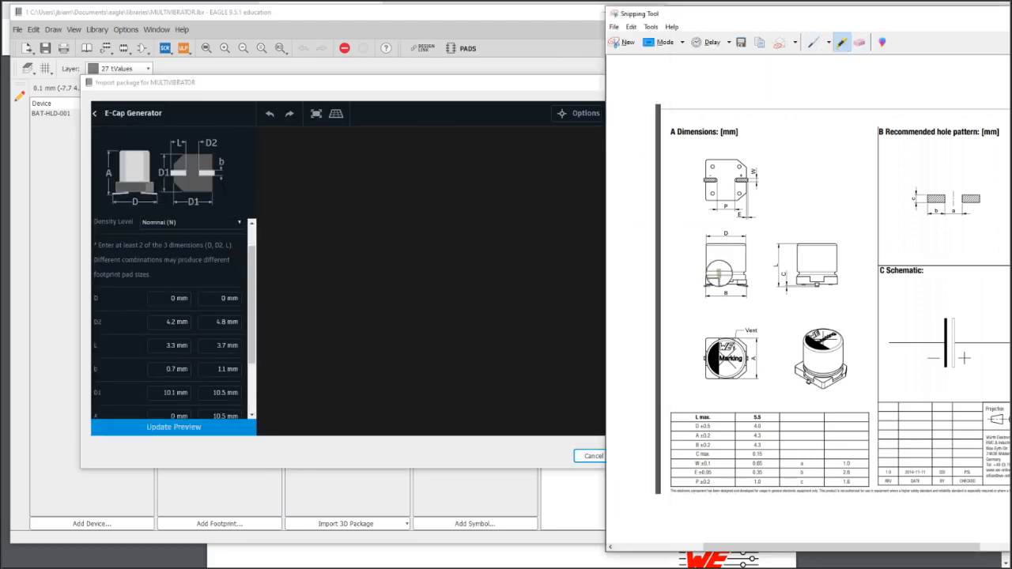
{"action": "left_click_drag", "start_coordinate": [726, 296], "coordinate": [726, 292]}
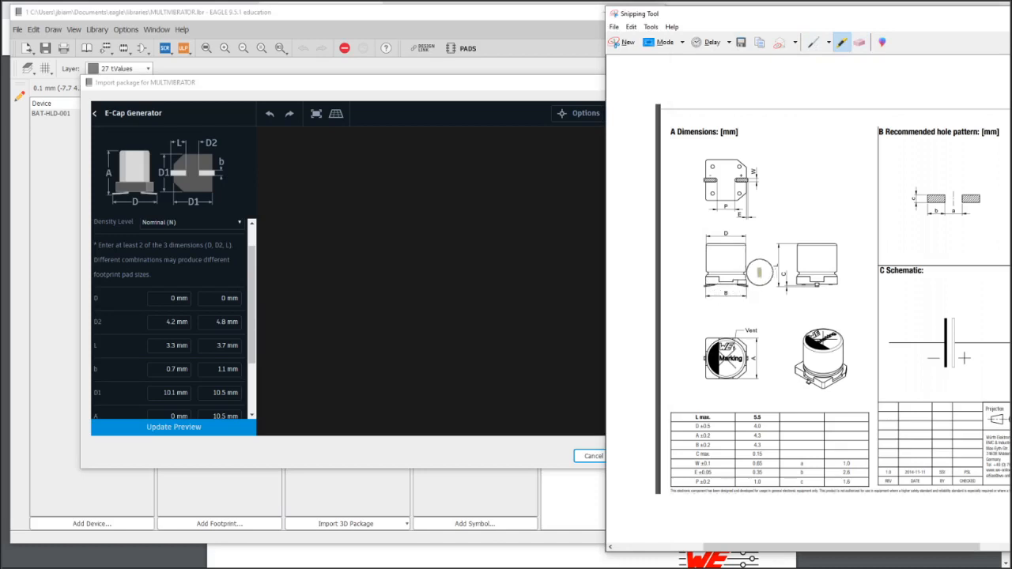
{"action": "scroll", "coordinate": [747, 285], "scroll_direction": "down", "scroll_amount": 1}
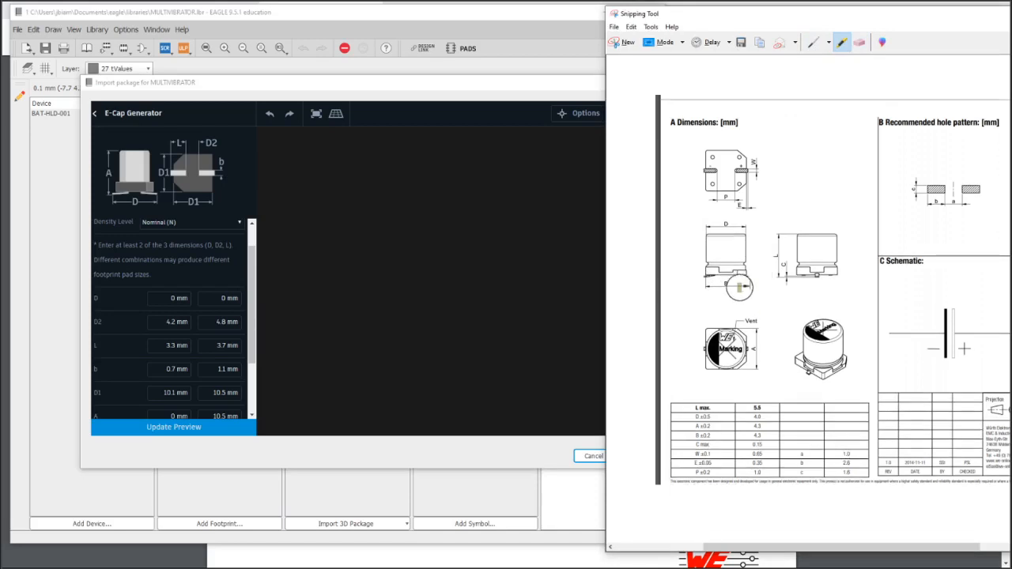
{"action": "left_click_drag", "start_coordinate": [722, 283], "coordinate": [736, 284]}
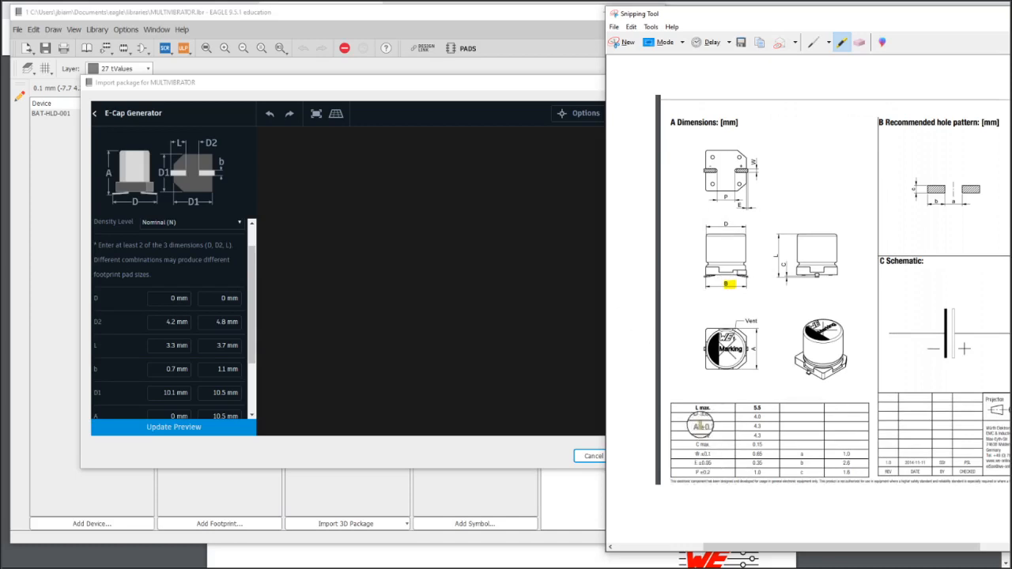
{"action": "left_click_drag", "start_coordinate": [706, 435], "coordinate": [766, 435]}
Set dimension D in the E-Cap generator to 4.1 mm minimum and 4.5 mm maximum
{"action": "left_click", "coordinate": [170, 298]}
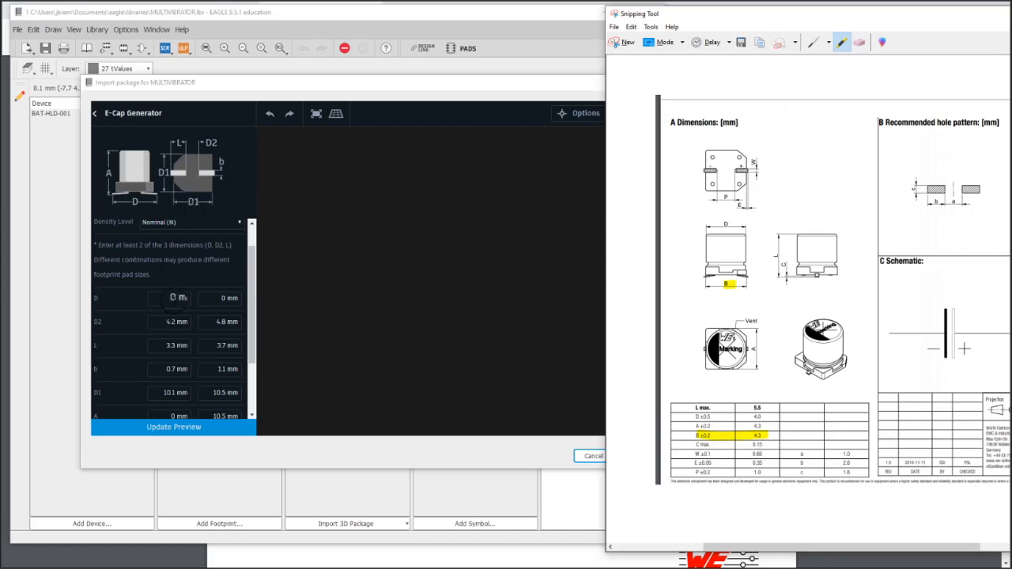
{"action": "scroll", "coordinate": [172, 317], "scroll_direction": "up", "scroll_amount": 1}
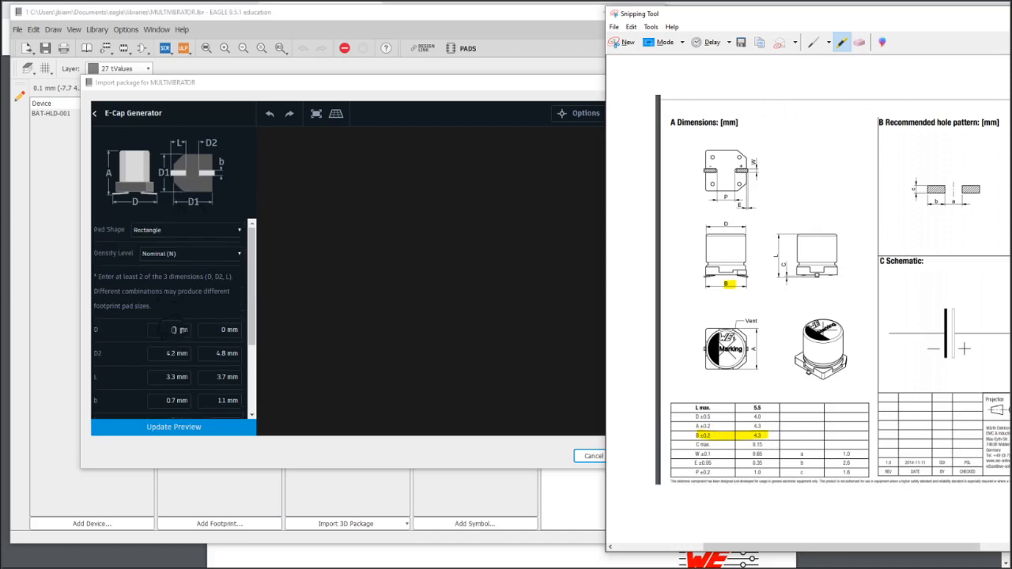
{"action": "double_click", "coordinate": [174, 329]}
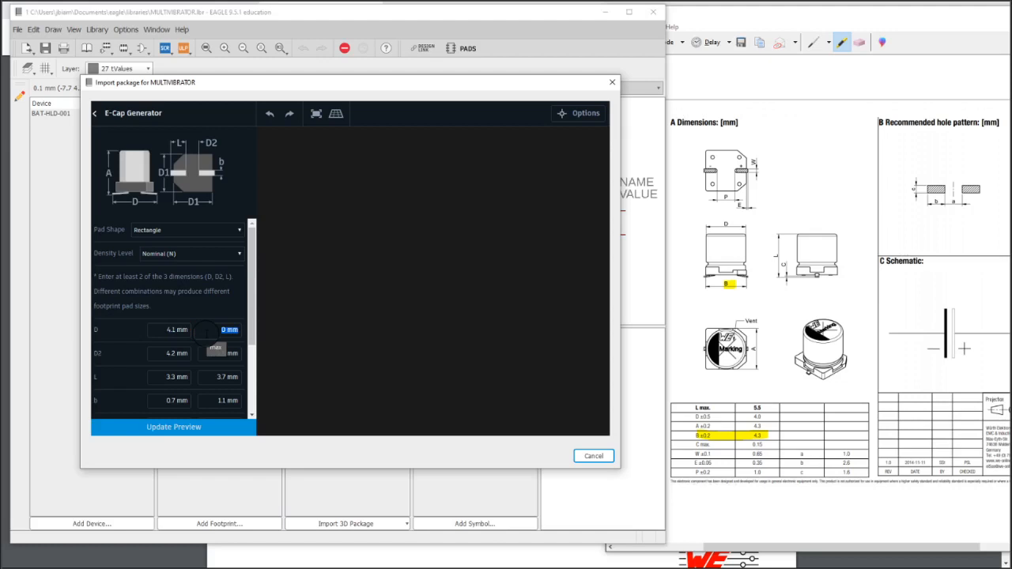
{"action": "left_click", "coordinate": [205, 332]}
{"action": "type", "text": "4.5"}
{"action": "key", "text": "Tab"}
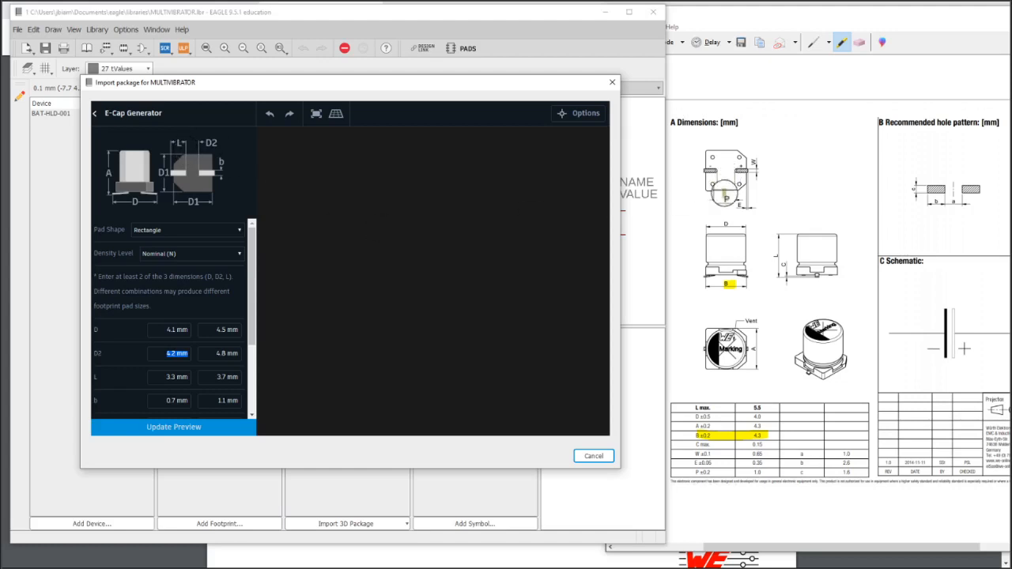
Highlight dimension P and its table row in the datasheet capture, and set D2 to 0.8 mm minimum and 1.2 mm maximum
{"action": "left_click", "coordinate": [726, 196]}
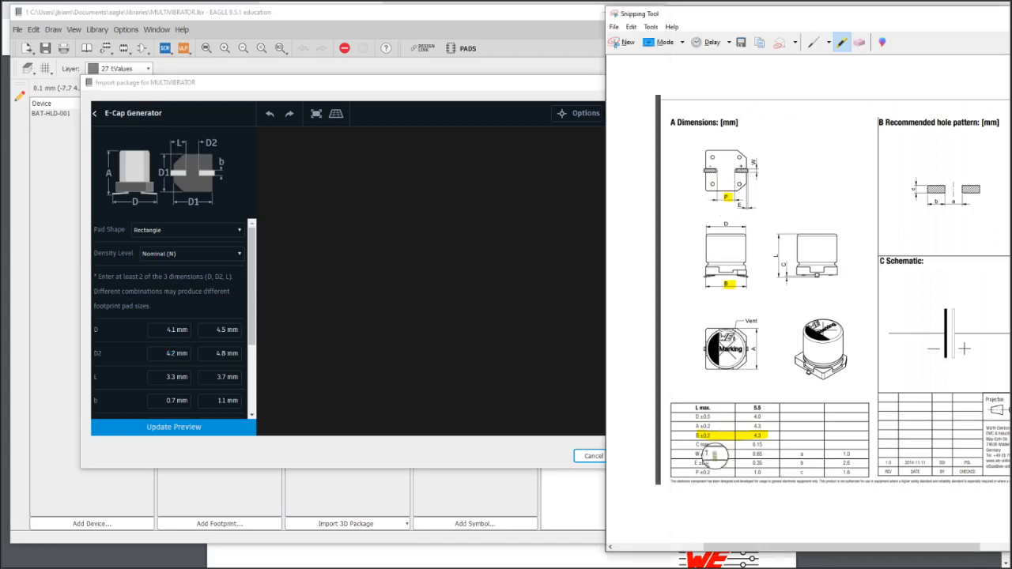
{"action": "left_click_drag", "start_coordinate": [694, 472], "coordinate": [771, 473]}
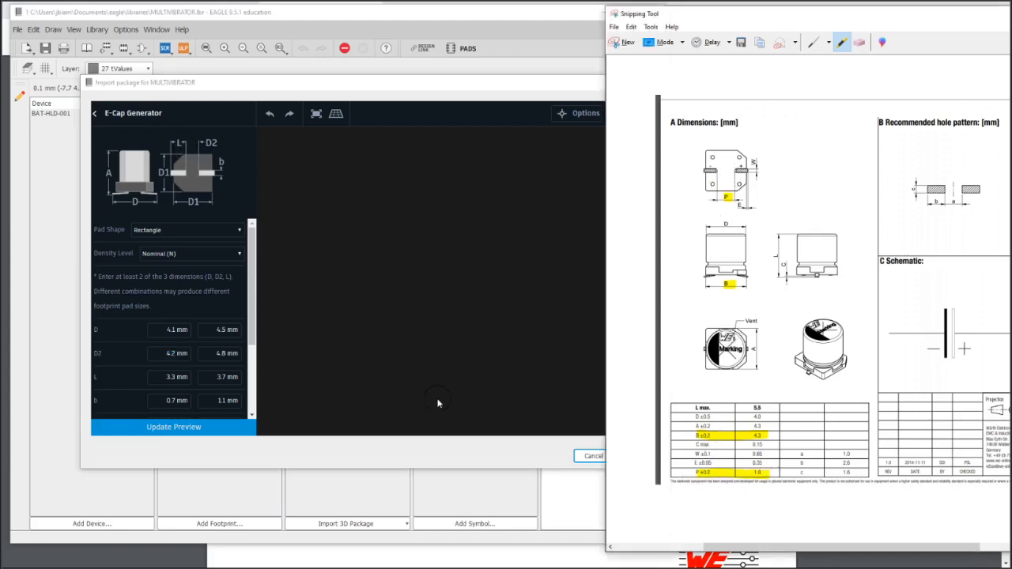
{"action": "left_click", "coordinate": [166, 353]}
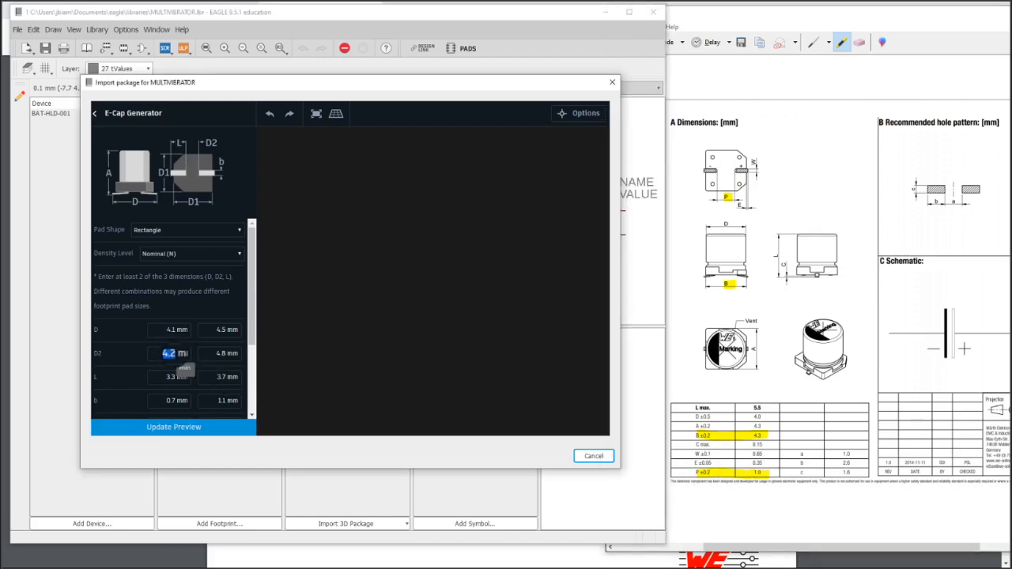
{"action": "key", "text": "Tab"}
{"action": "key", "text": "Tab"}
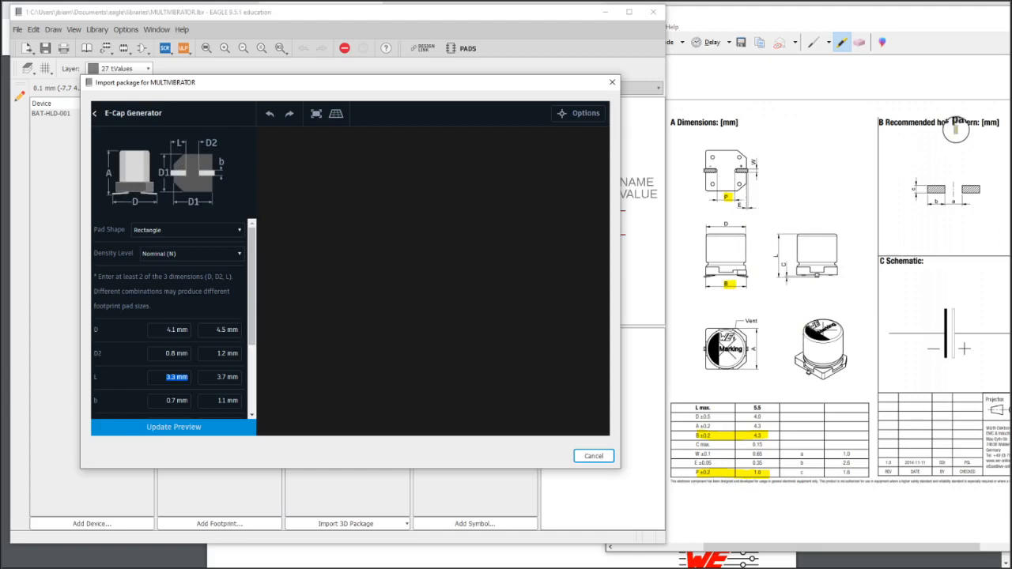
Highlight pad dimension b in the recommended hole pattern and its value in the datasheet table
{"action": "left_click", "coordinate": [938, 199]}
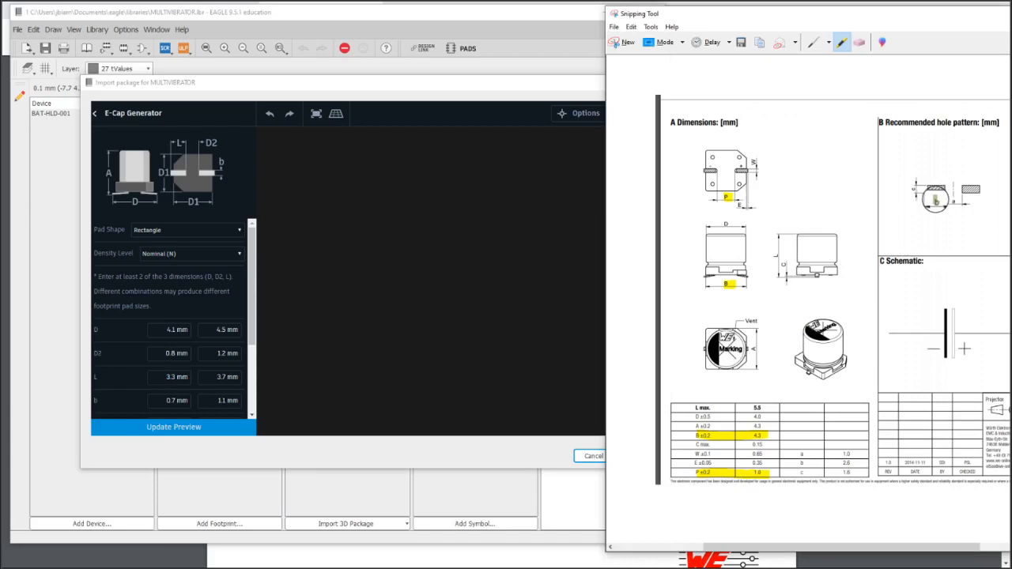
{"action": "left_click_drag", "start_coordinate": [936, 200], "coordinate": [939, 201]}
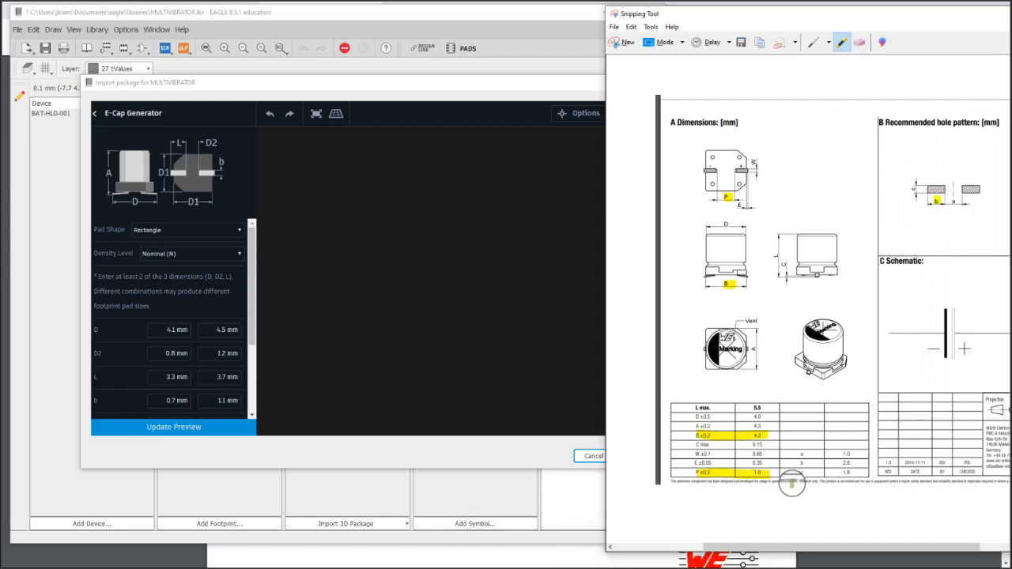
{"action": "left_click_drag", "start_coordinate": [796, 463], "coordinate": [849, 463]}
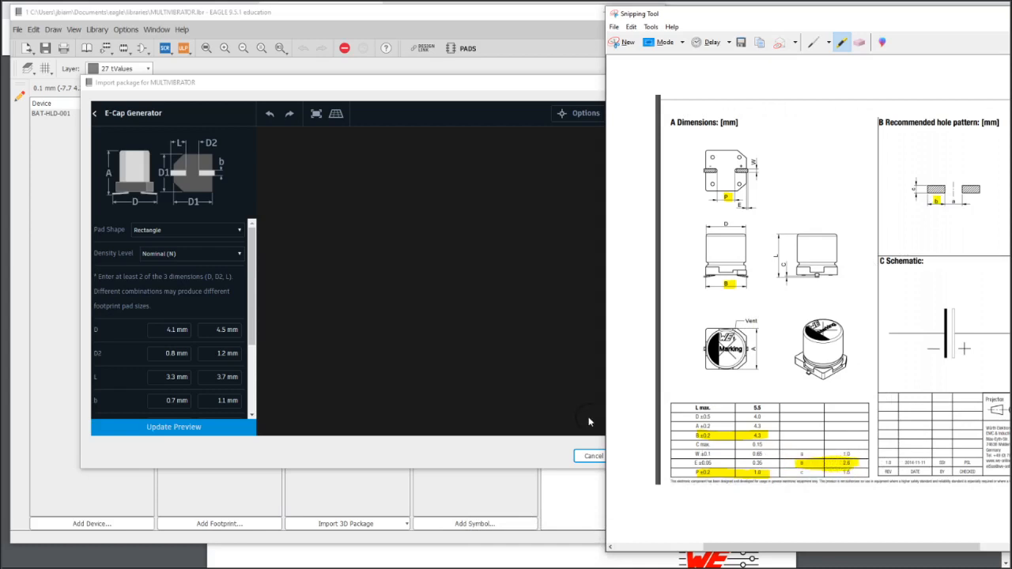
Set both the minimum and maximum of dimension L in the E-Cap generator to 2.6 mm
{"action": "left_click", "coordinate": [183, 377]}
{"action": "double_click", "coordinate": [168, 376]}
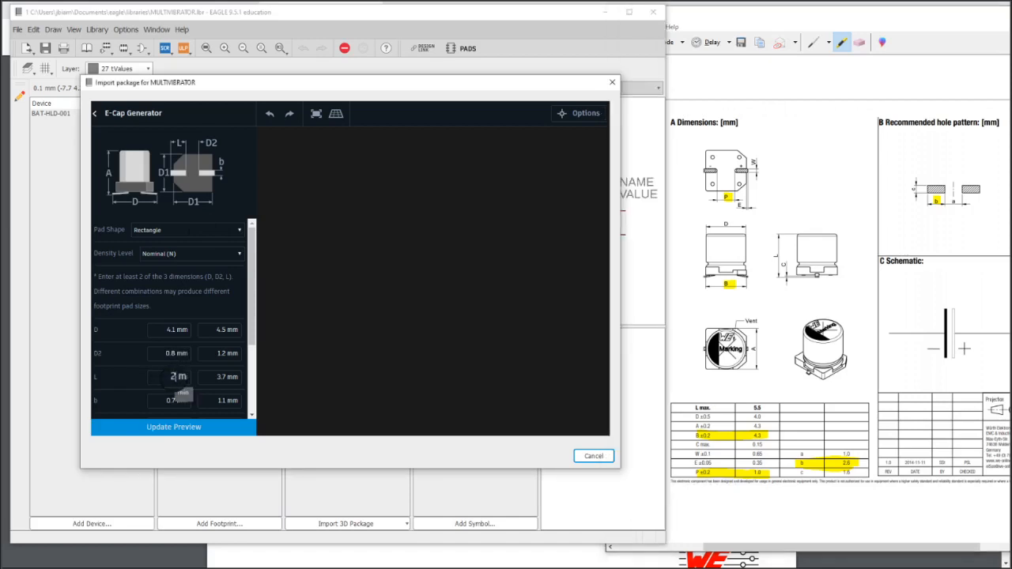
{"action": "type", "text": "2.0"}
{"action": "key", "text": "Tab"}
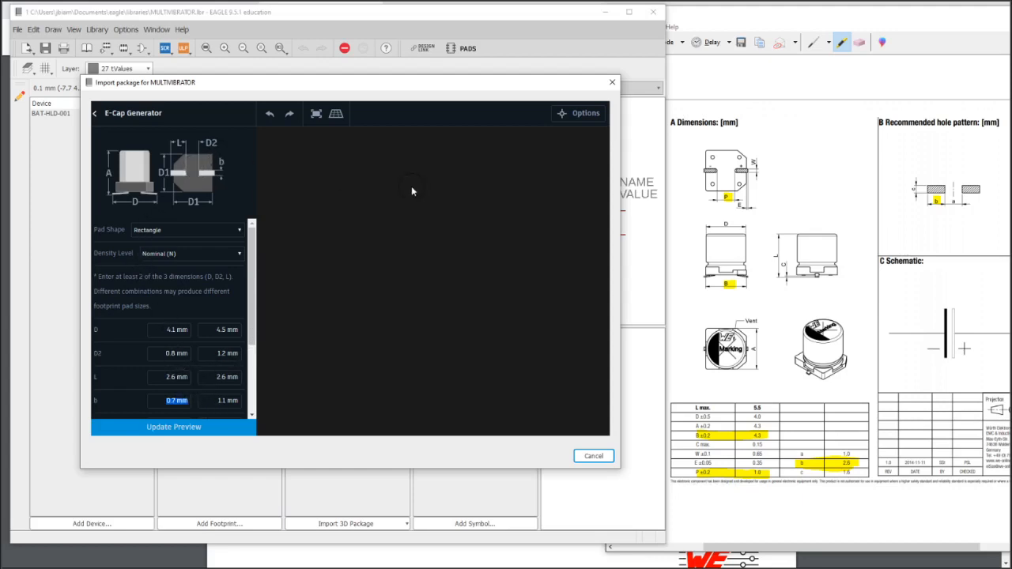
Highlight lead width W in the datasheet capture's top-view drawing and its row in the dimension table
{"action": "left_click", "coordinate": [753, 165]}
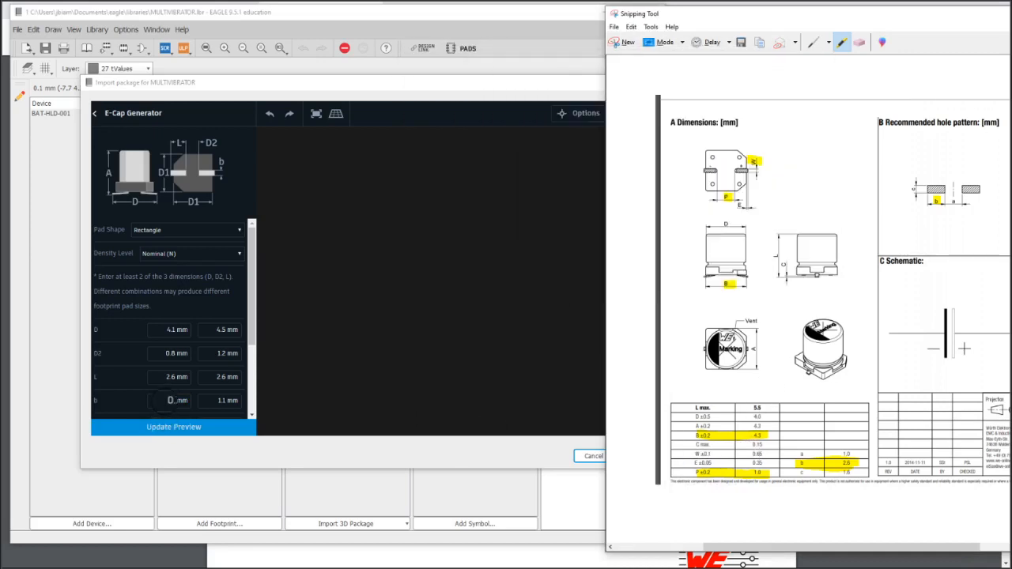
{"action": "left_click", "coordinate": [171, 400]}
{"action": "double_click", "coordinate": [170, 401]}
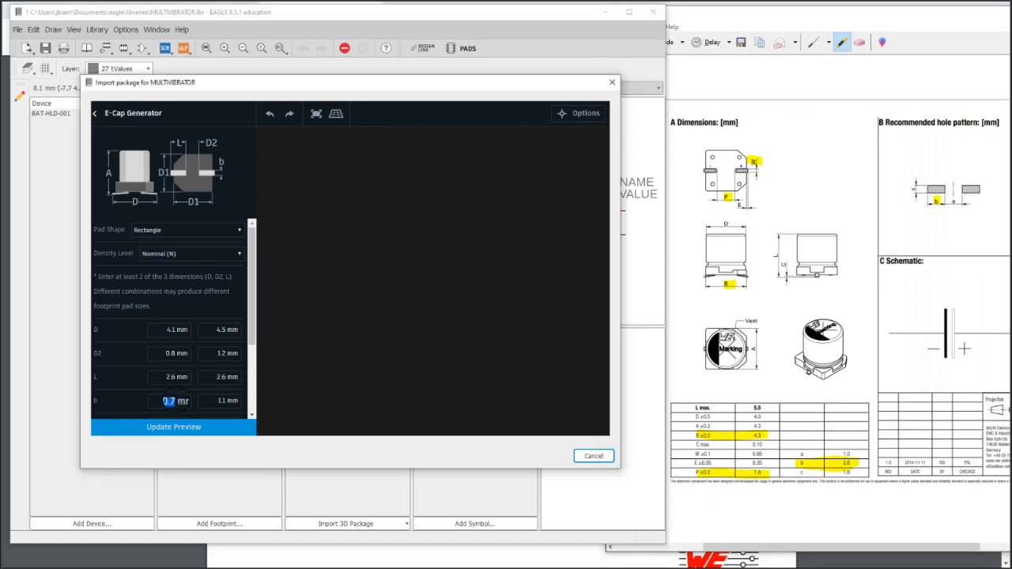
{"action": "left_click", "coordinate": [695, 453]}
{"action": "left_click_drag", "start_coordinate": [699, 454], "coordinate": [761, 454]}
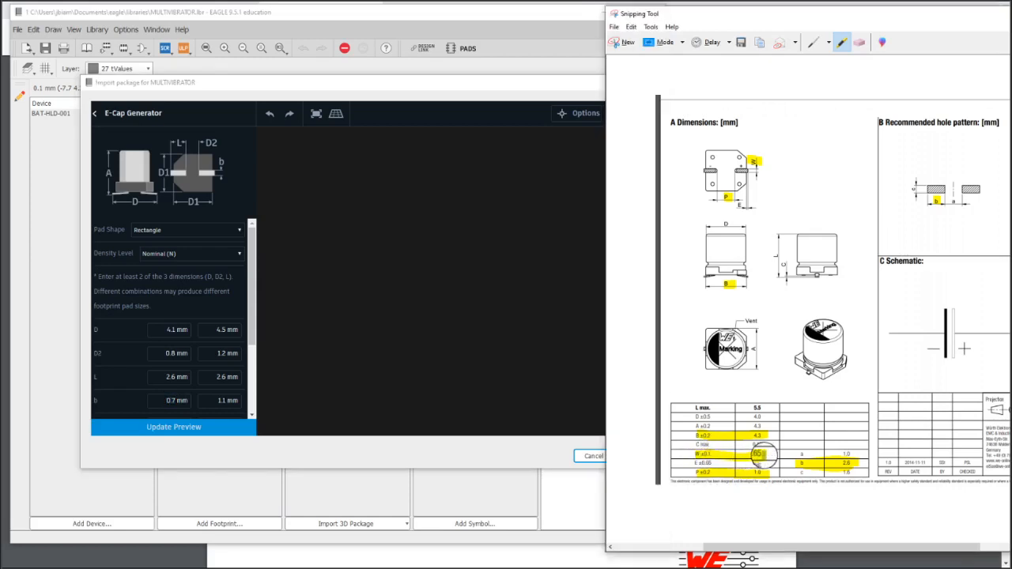
{"action": "left_click", "coordinate": [176, 378]}
{"action": "left_click", "coordinate": [175, 377]}
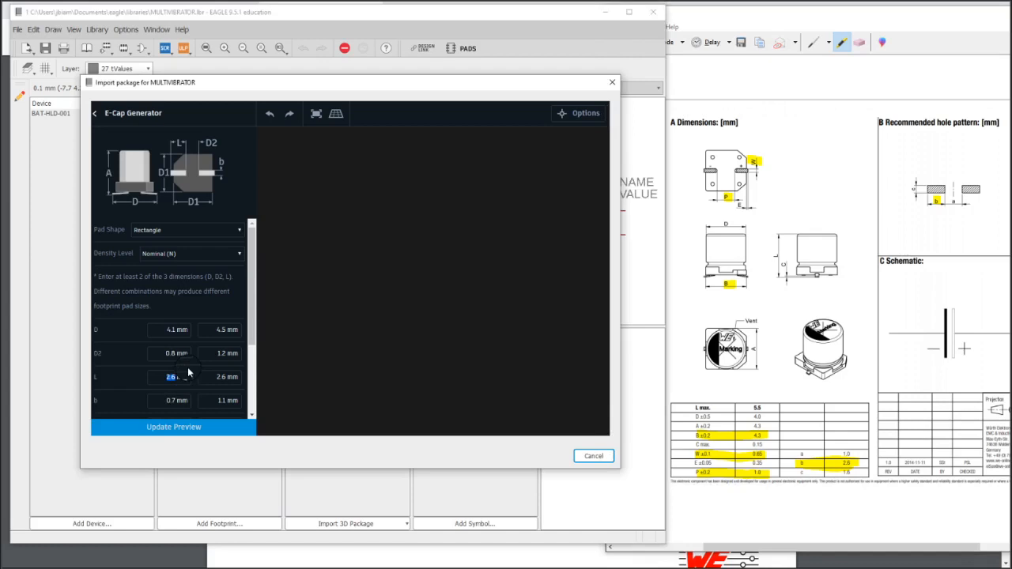
{"action": "type", "text": "0.55"}
{"action": "key", "text": "Tab"}
{"action": "left_click", "coordinate": [216, 376]}
{"action": "key", "text": "shift+Tab"}
{"action": "type", "text": "2.6"}
Set dimension b in the E-Cap generator to 0.55 mm minimum and 0.75 mm maximum
{"action": "left_click", "coordinate": [176, 400]}
{"action": "type", "text": "0.55"}
{"action": "left_click", "coordinate": [223, 401]}
{"action": "type", "text": "0."}
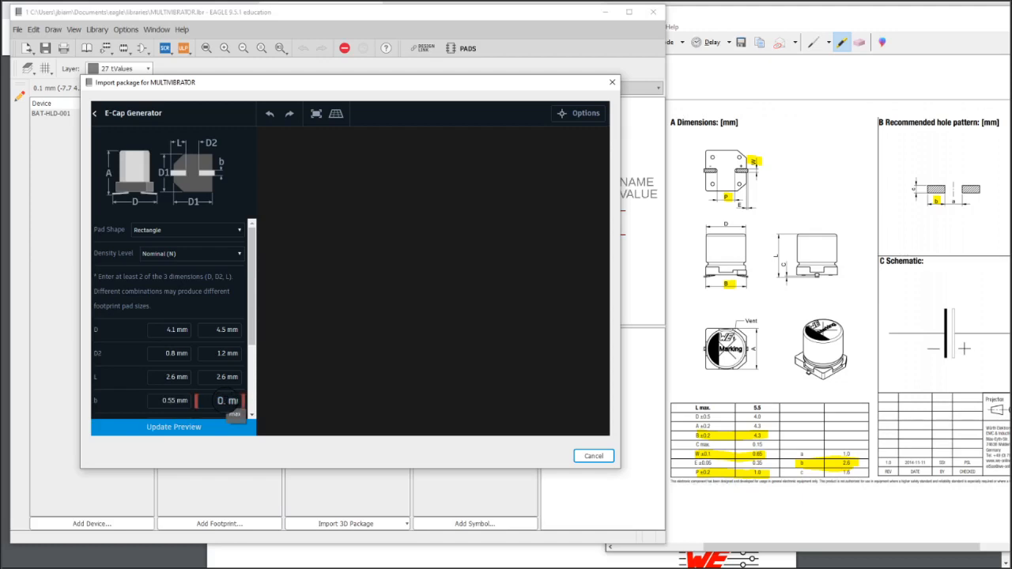
{"action": "type", "text": "75"}
Set body dimension D1 in the E-Cap generator to 4.1 mm minimum and 4.5 mm maximum
{"action": "scroll", "coordinate": [189, 379], "scroll_direction": "down", "scroll_amount": 2}
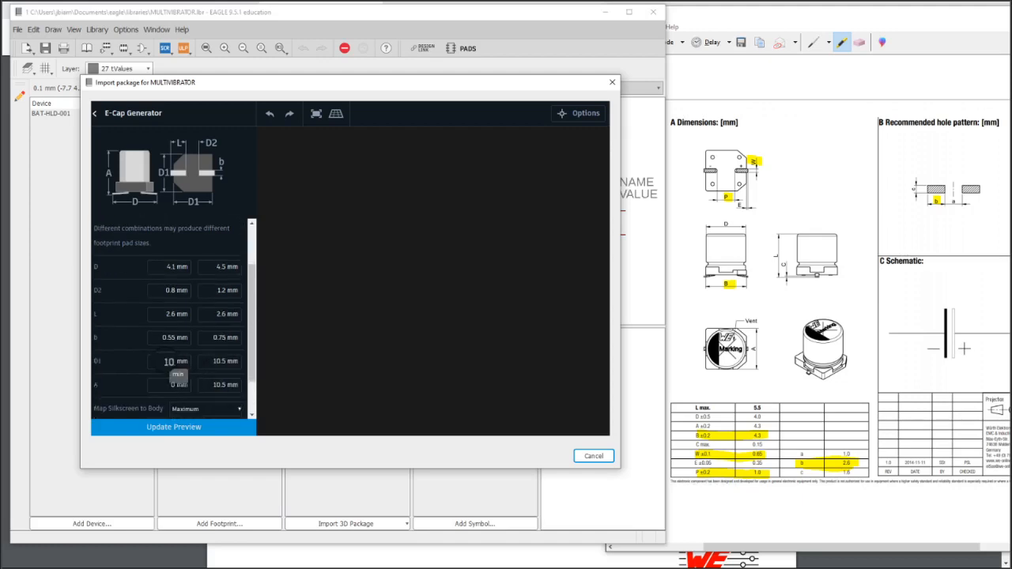
{"action": "left_click_drag", "start_coordinate": [162, 362], "coordinate": [176, 361]}
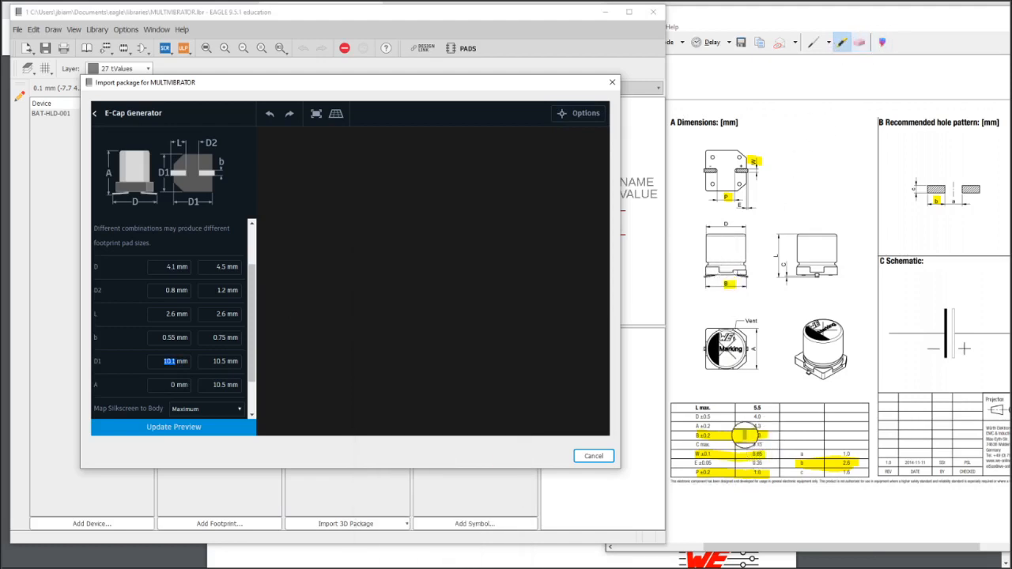
{"action": "type", "text": "10.1"}
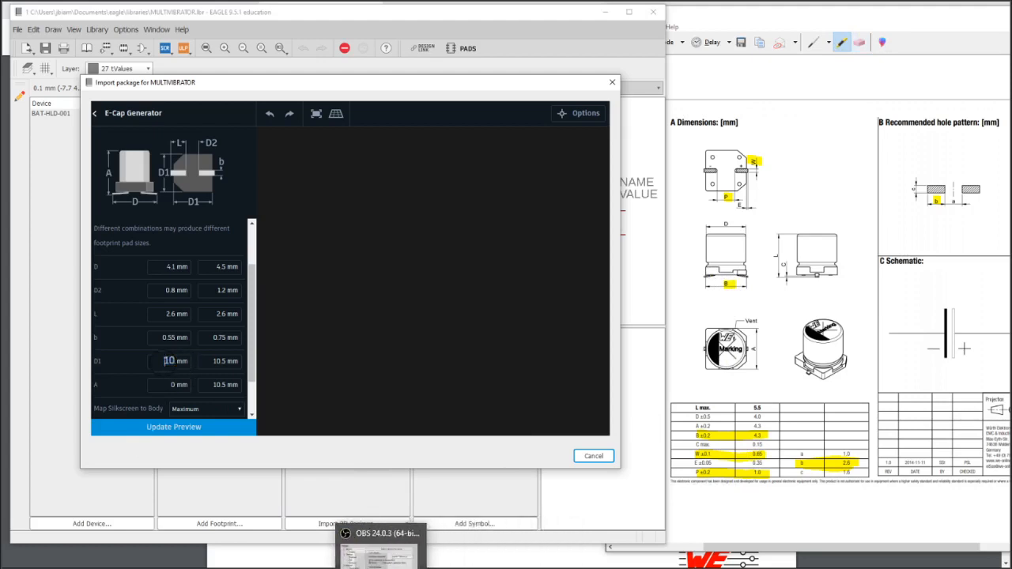
{"action": "double_click", "coordinate": [162, 361]}
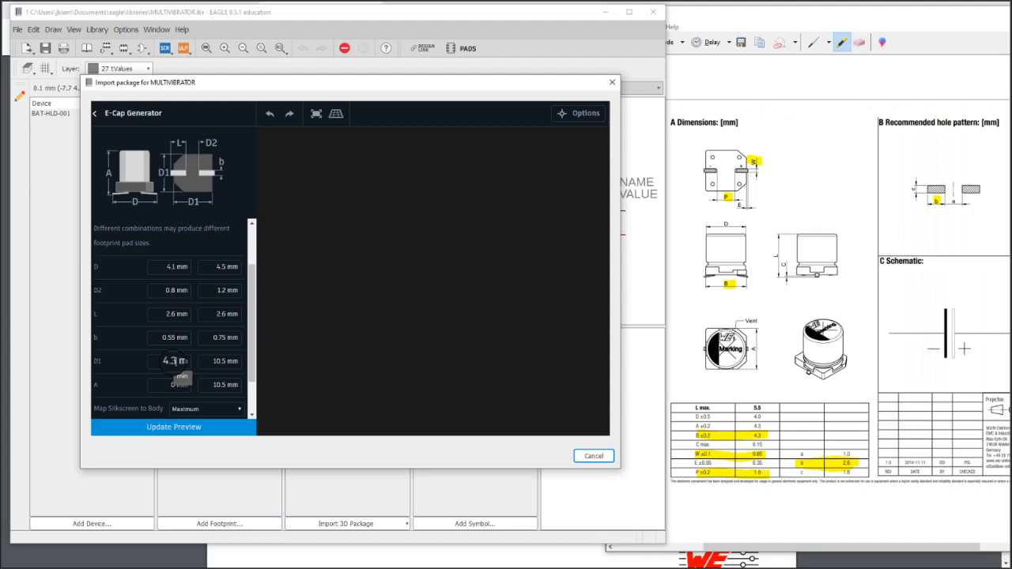
{"action": "type", "text": "4.1"}
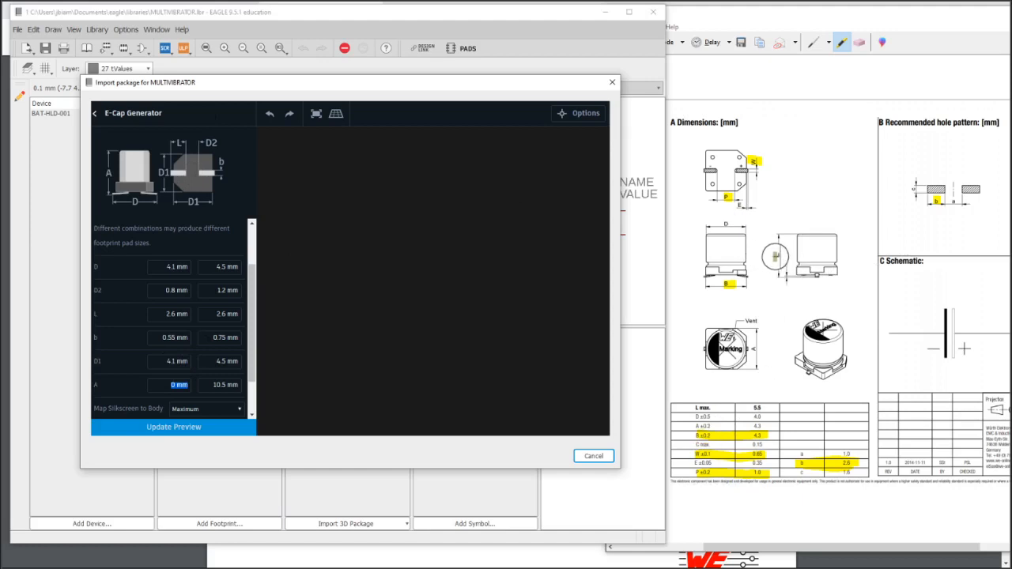
Highlight the height dimension L in the side-view drawing of the datasheet capture
{"action": "left_click", "coordinate": [775, 255]}
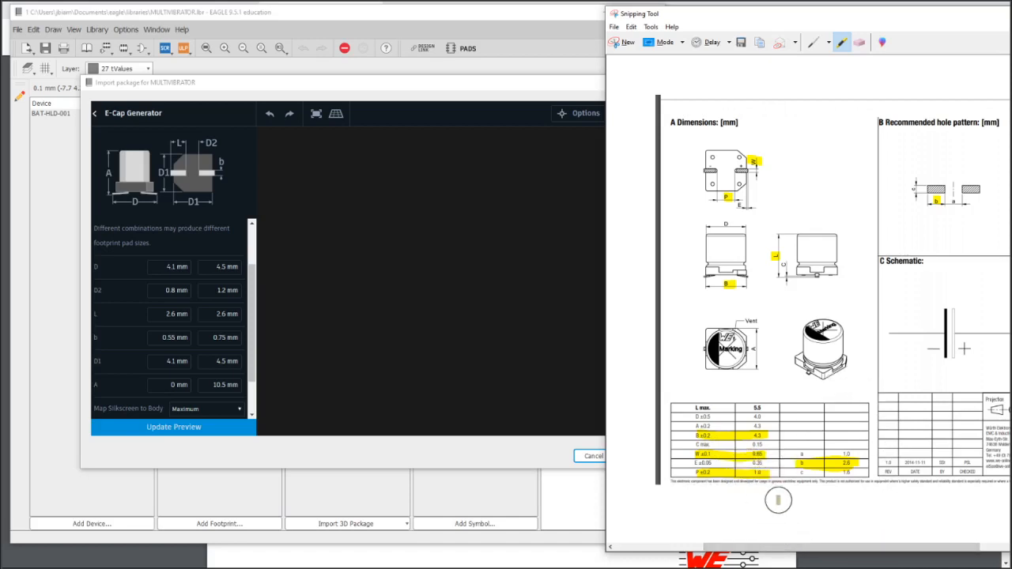
{"action": "mouse_move", "coordinate": [768, 545]}
{"action": "left_mouse_down"}
{"action": "mouse_move", "coordinate": [795, 547]}
{"action": "mouse_move", "coordinate": [785, 550]}
{"action": "left_mouse_up"}
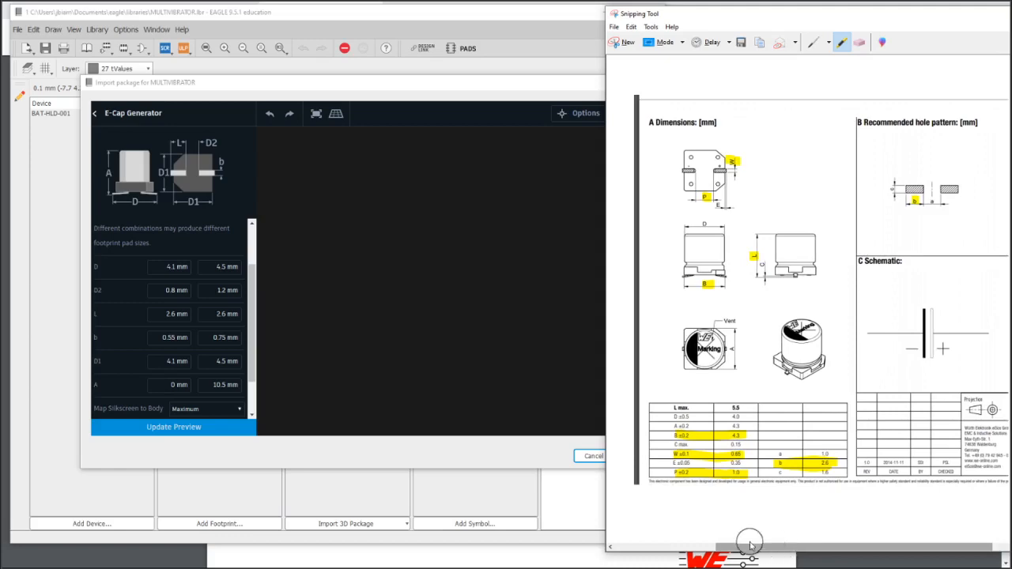
Switch to the datasheet PDF in the browser and look through its pages for further dimension information
{"action": "left_click", "coordinate": [494, 554]}
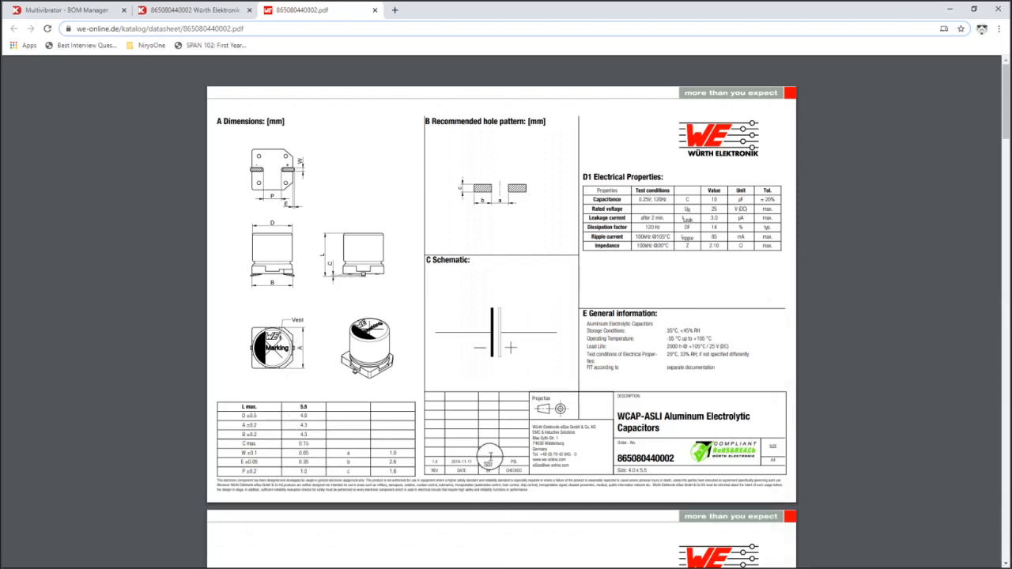
{"action": "scroll", "coordinate": [694, 342], "scroll_direction": "down", "scroll_amount": 1}
{"action": "scroll", "coordinate": [693, 342], "scroll_direction": "down", "scroll_amount": 3}
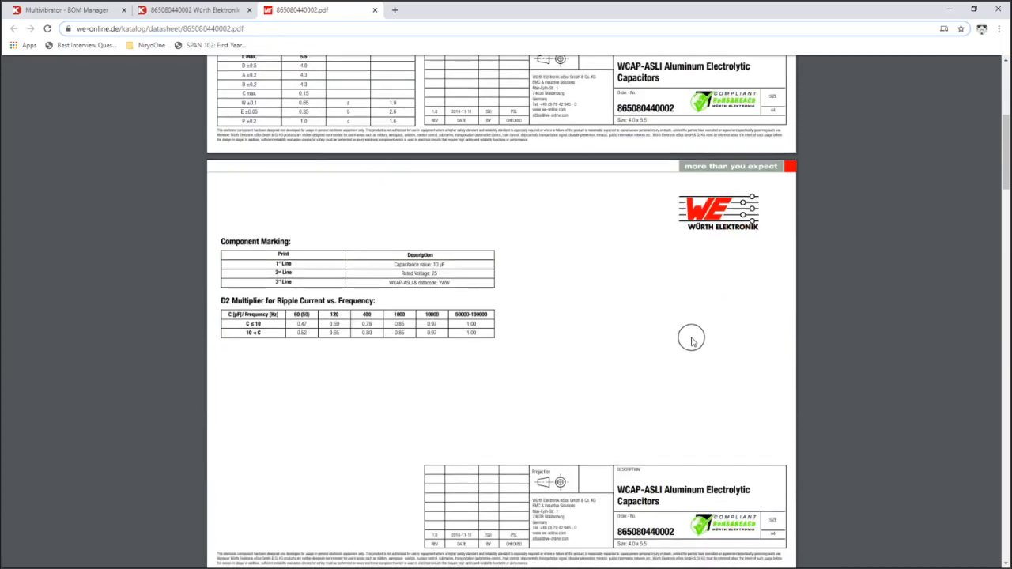
{"action": "scroll", "coordinate": [691, 342], "scroll_direction": "down", "scroll_amount": 4}
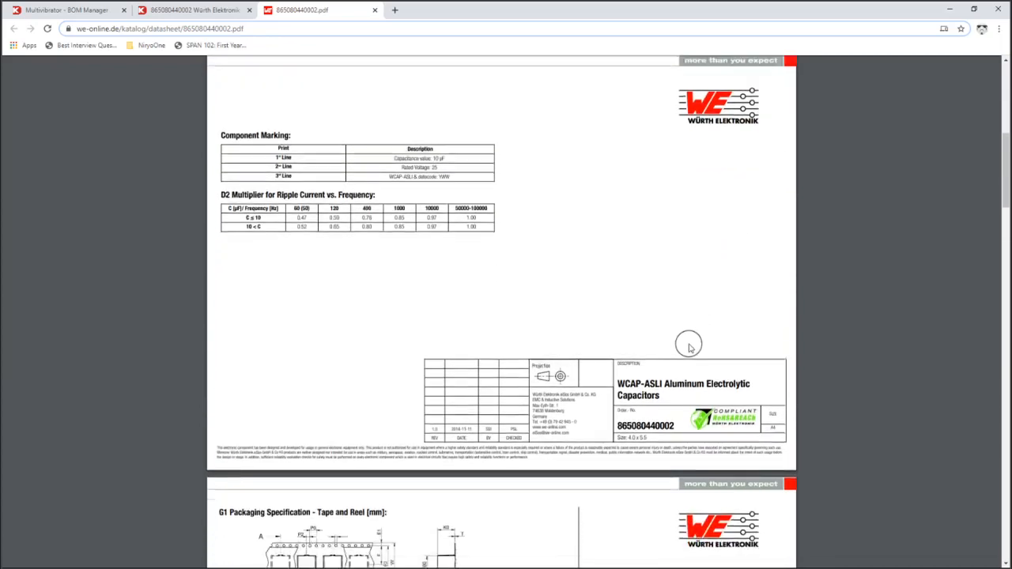
{"action": "scroll", "coordinate": [686, 350], "scroll_direction": "down", "scroll_amount": 2}
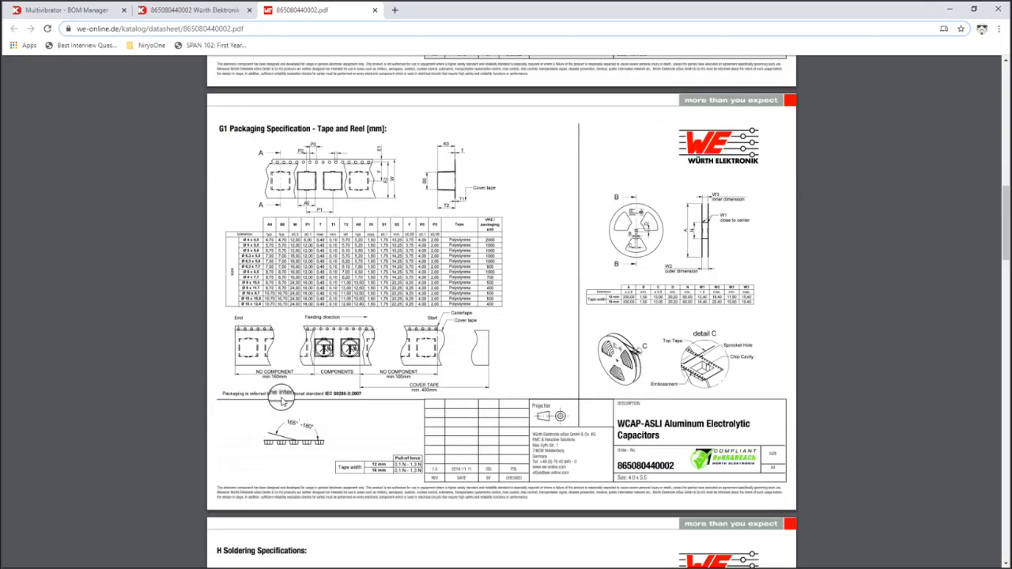
{"action": "scroll", "coordinate": [269, 399], "scroll_direction": "down", "scroll_amount": 2}
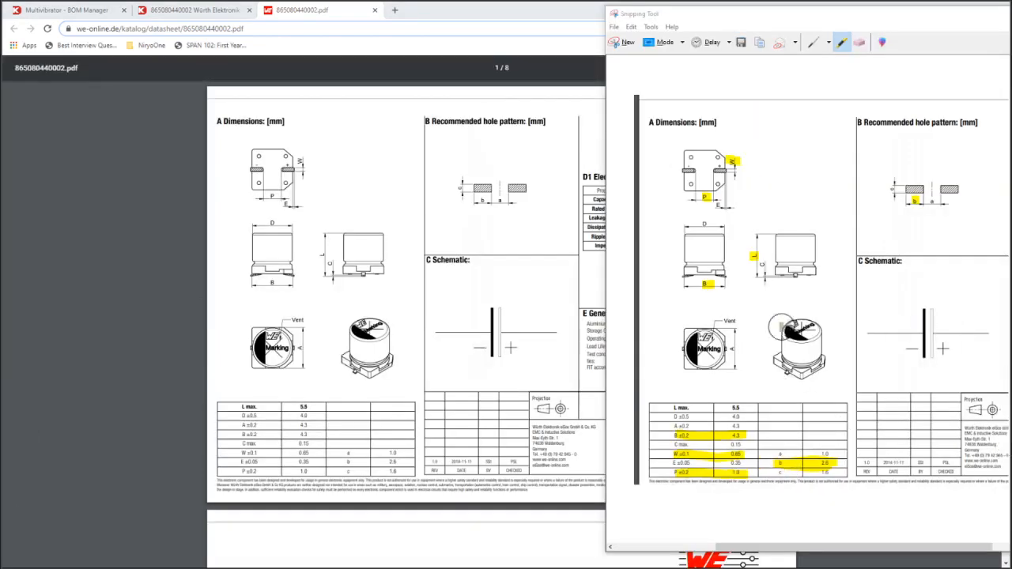
Highlight the L max. row in the datasheet capture's table and set dimension A in the E-Cap generator to 5.5 mm minimum and maximum
{"action": "left_click_drag", "start_coordinate": [679, 408], "coordinate": [756, 408]}
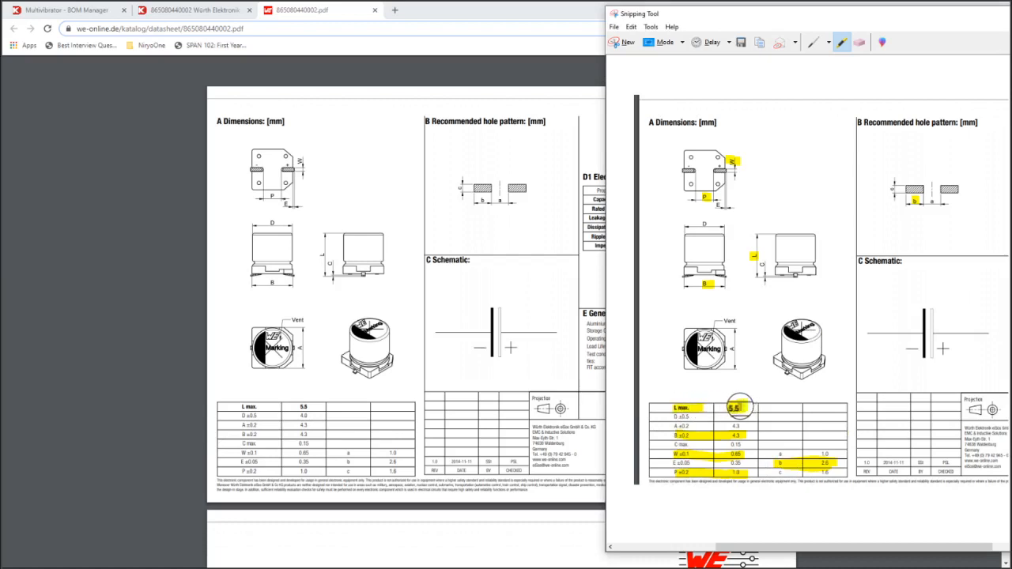
{"action": "key", "text": "alt+Tab"}
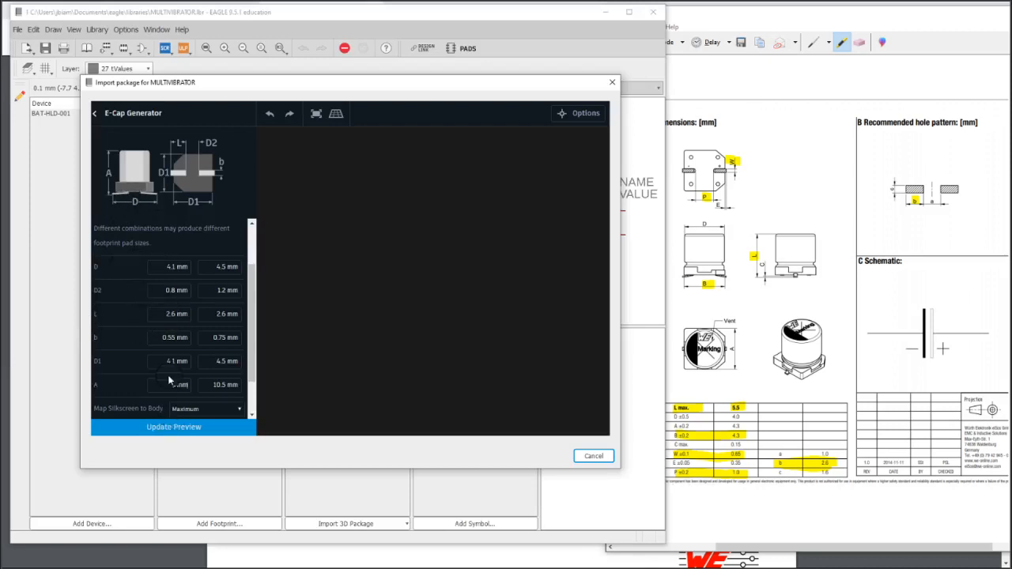
{"action": "double_click", "coordinate": [172, 385]}
{"action": "key", "text": "Tab"}
Highlight dimension a in the recommended hole pattern and set both the minimum and maximum of D in the E-Cap generator to 6.2 mm
{"action": "left_click", "coordinate": [919, 201]}
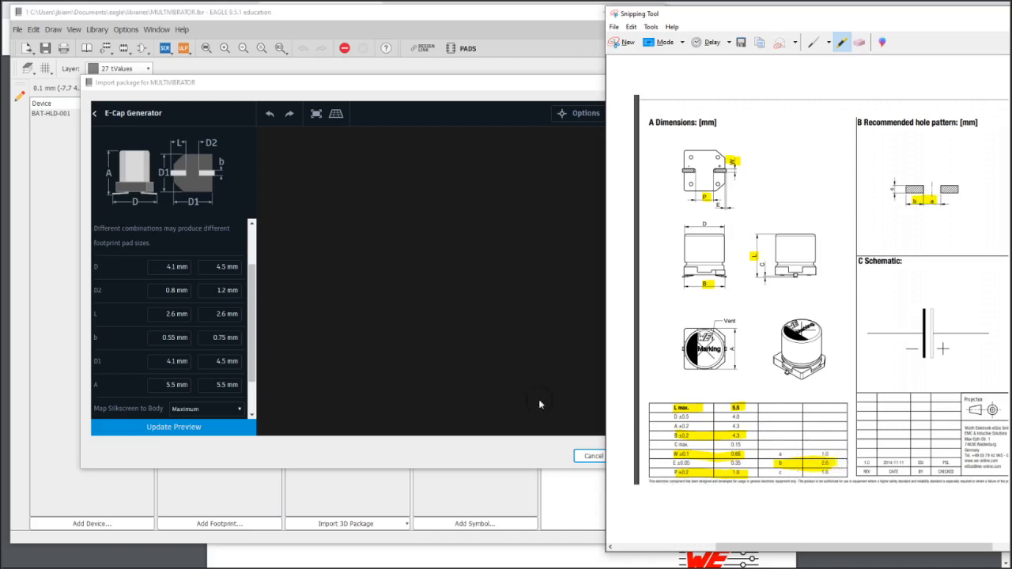
{"action": "left_click", "coordinate": [180, 268]}
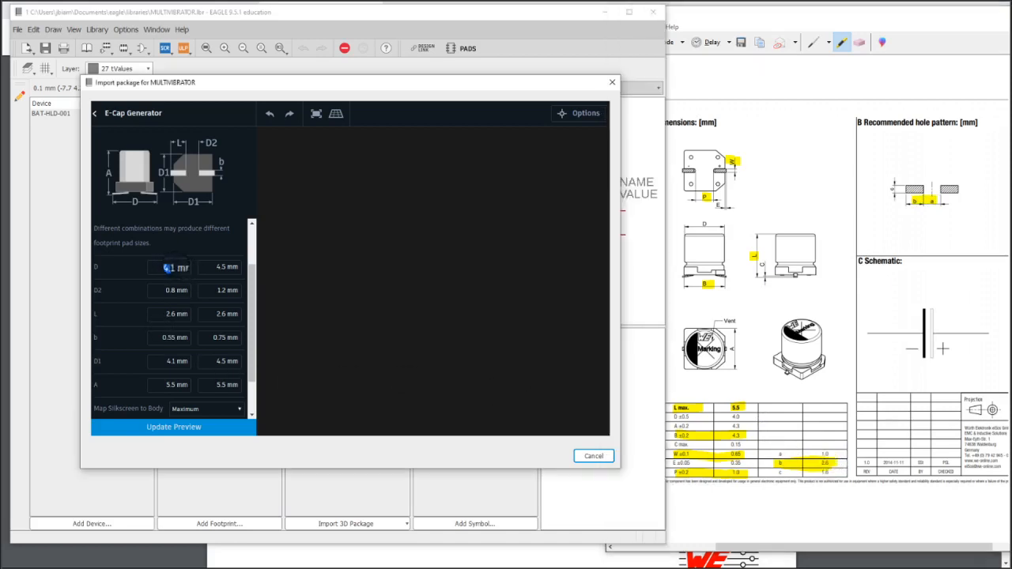
{"action": "left_click", "coordinate": [177, 268]}
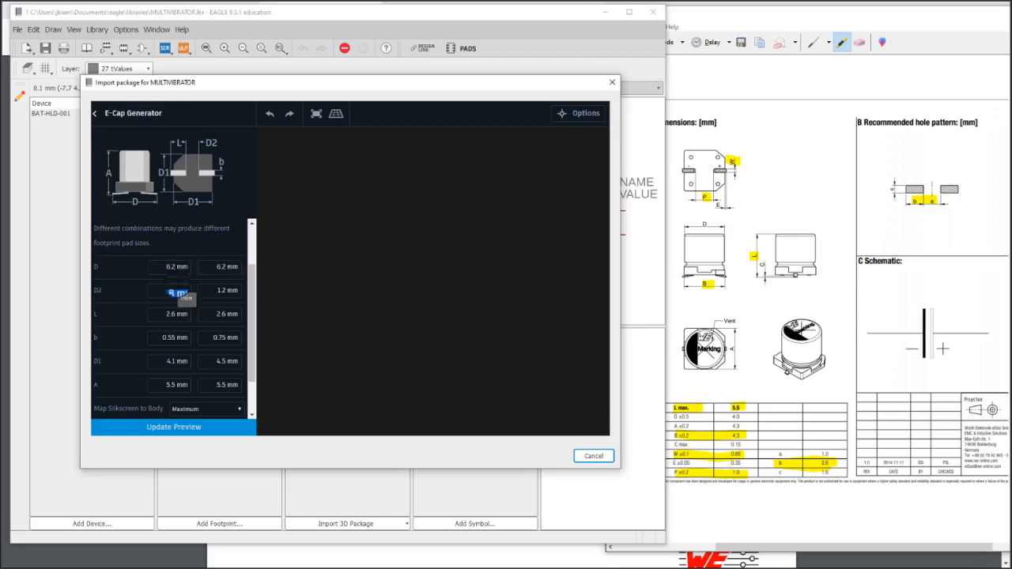
Generate the E-Cap preview with Map Silkscreen to Body kept at Maximum and inspect the 3D capacitor model on its pads
{"action": "scroll", "coordinate": [174, 340], "scroll_direction": "down", "scroll_amount": 3}
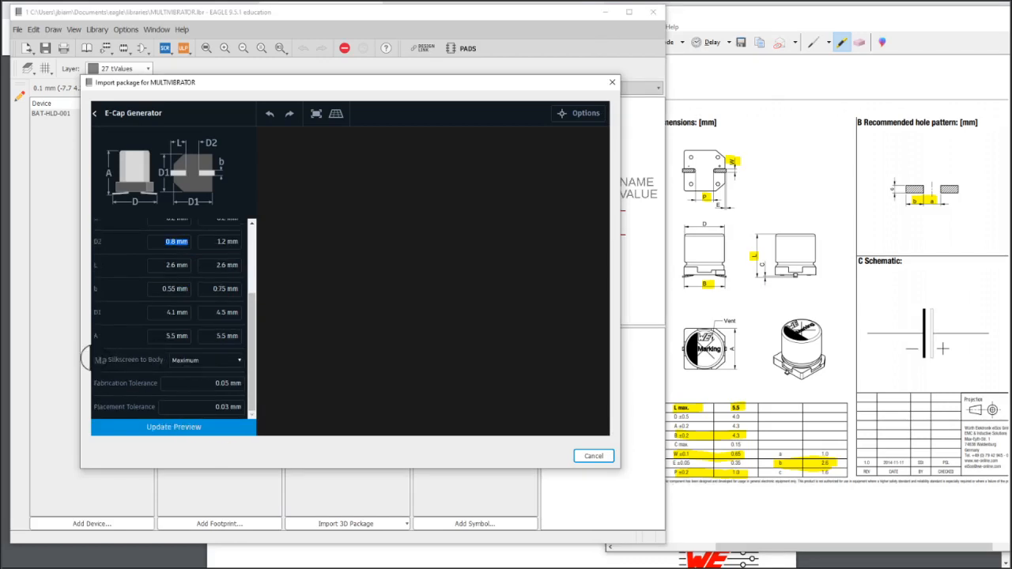
{"action": "left_click_drag", "start_coordinate": [93, 360], "coordinate": [182, 361]}
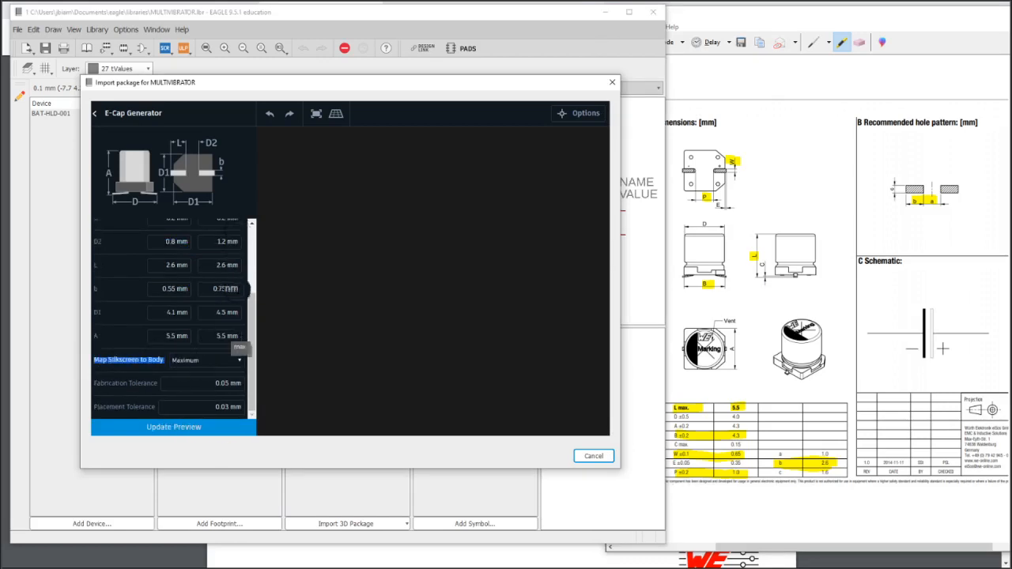
{"action": "left_click", "coordinate": [221, 423]}
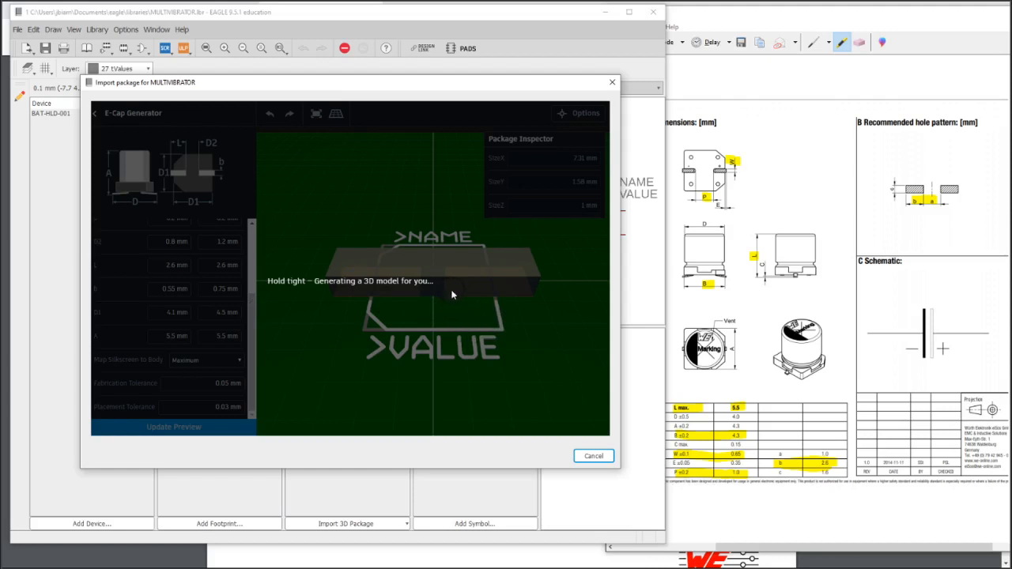
{"action": "scroll", "coordinate": [513, 290], "scroll_direction": "down", "scroll_amount": 2}
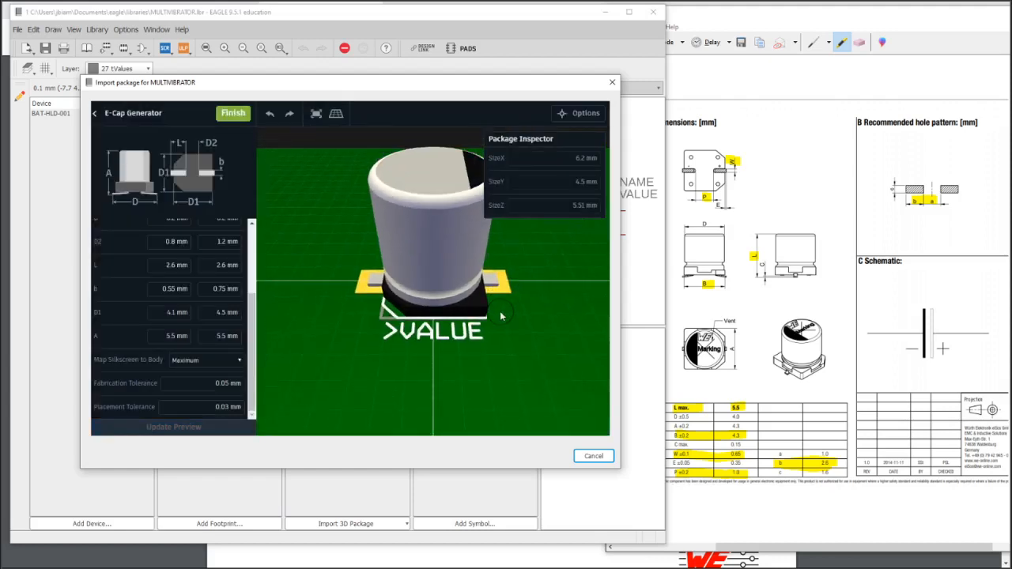
{"action": "left_click_drag", "start_coordinate": [434, 324], "coordinate": [488, 412]}
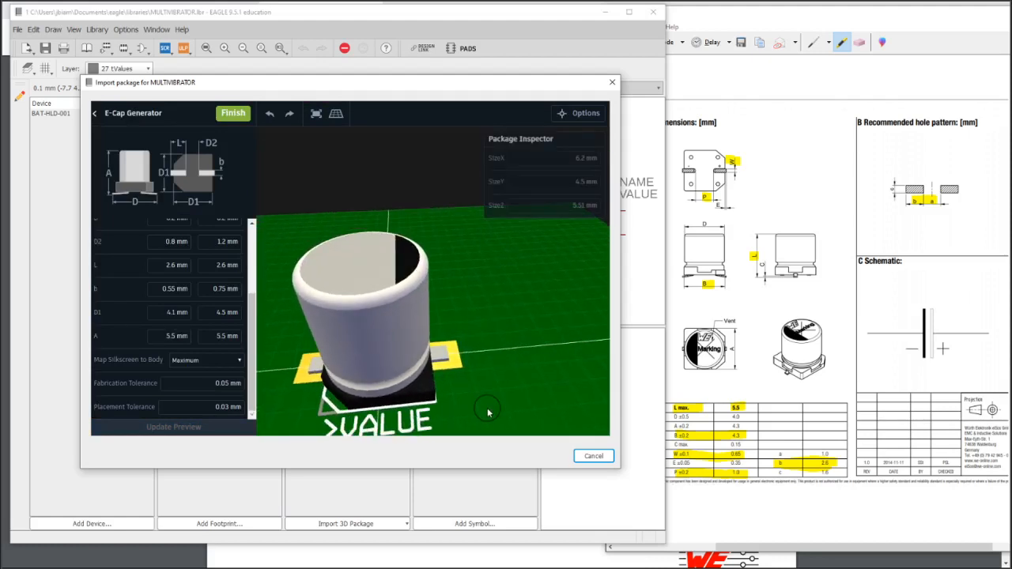
Finish the package generator to add the capacitor package to the library, and display its CAPAE430X550N footprint
{"action": "left_click", "coordinate": [231, 114]}
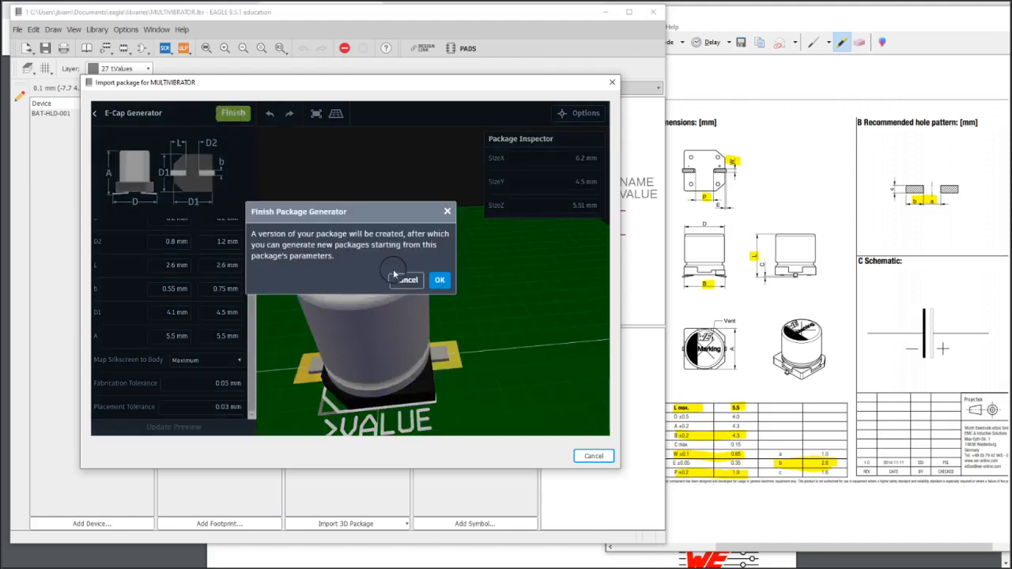
{"action": "left_click", "coordinate": [440, 280]}
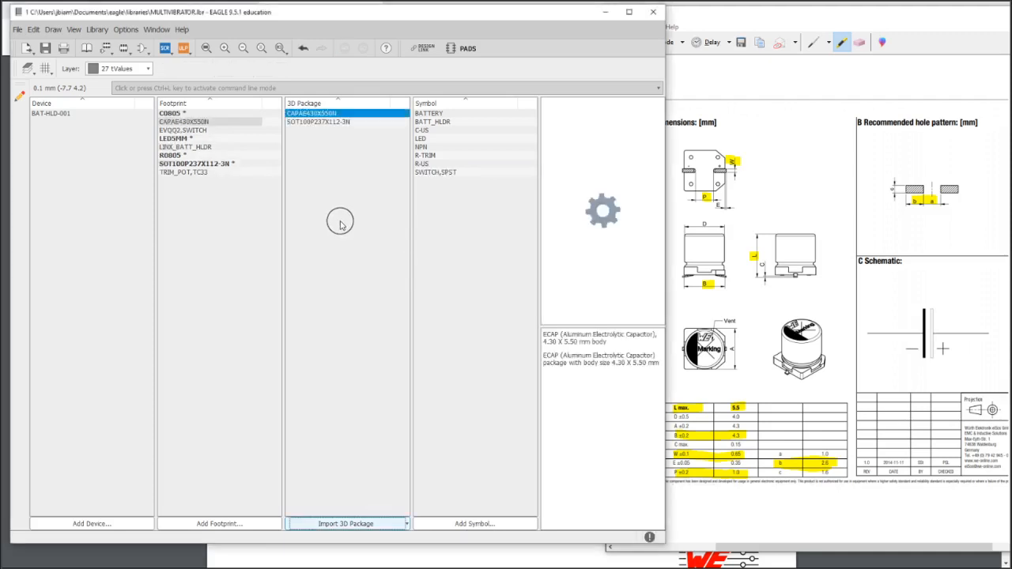
{"action": "left_click", "coordinate": [229, 122]}
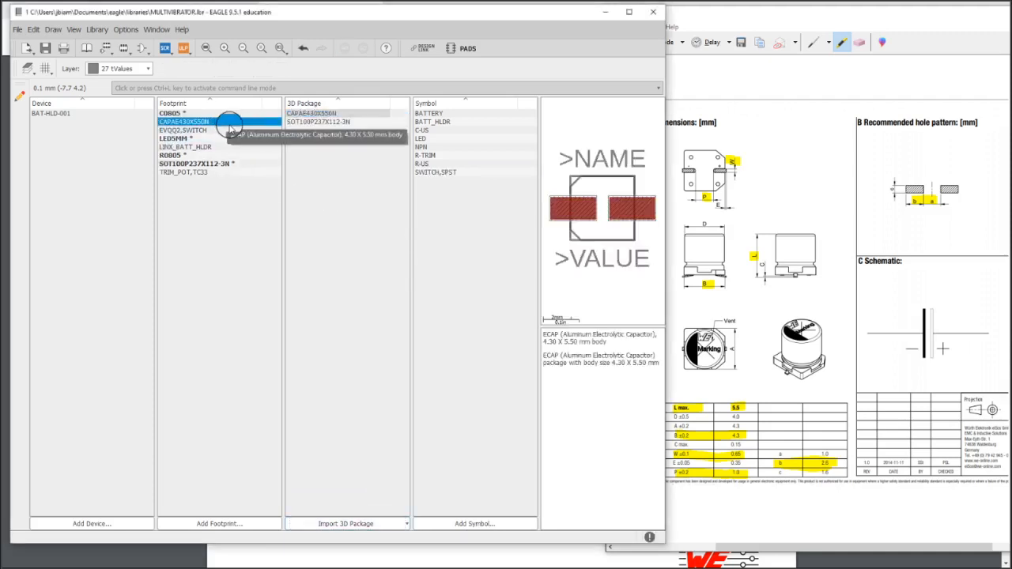